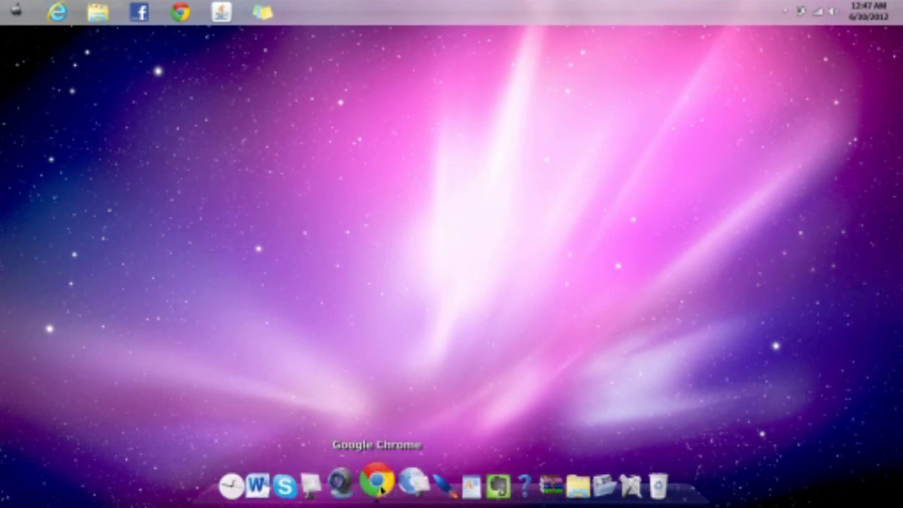
Step: Start Chrome, close the stray YouTube tab, and load greenpois0n.com
{"action": "left_click", "coordinate": [381, 490]}
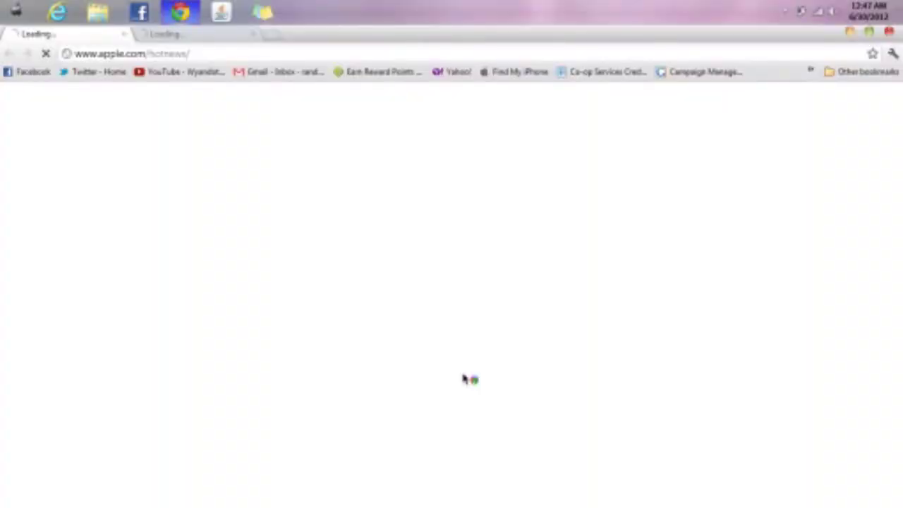
{"action": "left_click", "coordinate": [254, 34]}
{"action": "left_click", "coordinate": [253, 35]}
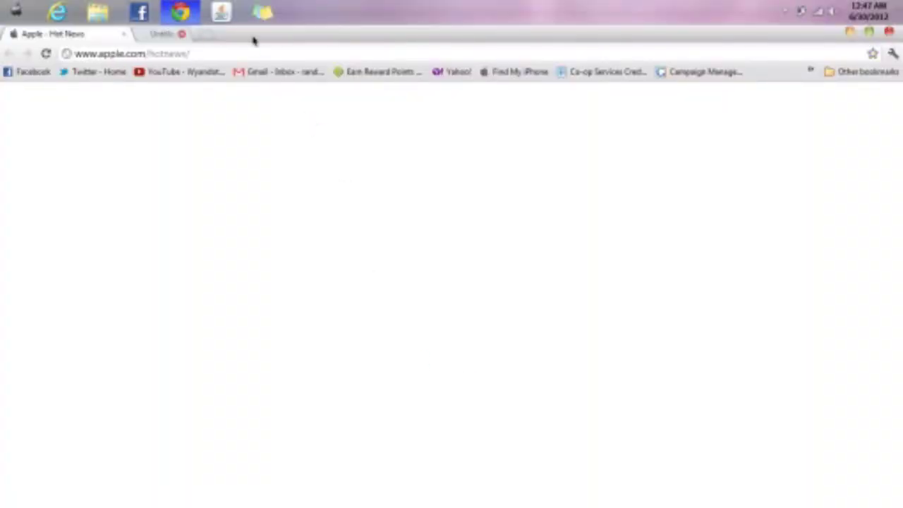
{"action": "left_click", "coordinate": [251, 53]}
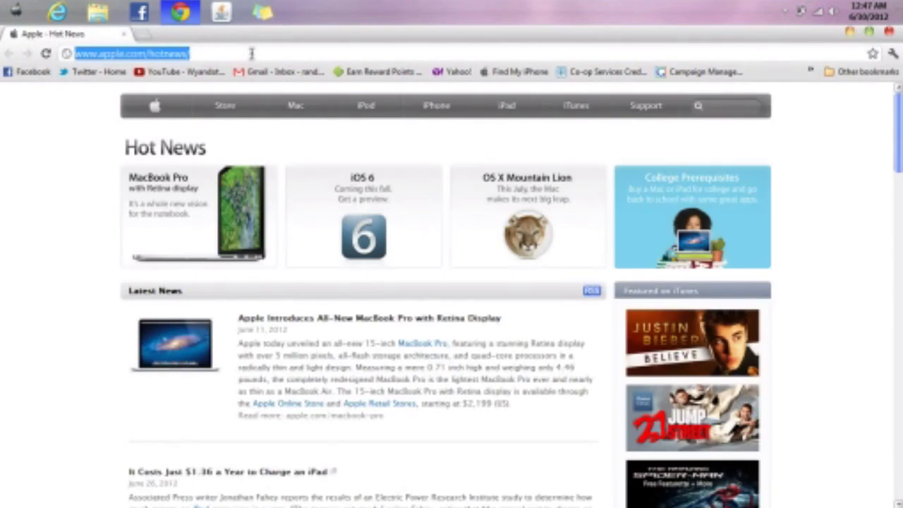
{"action": "type", "text": "green"}
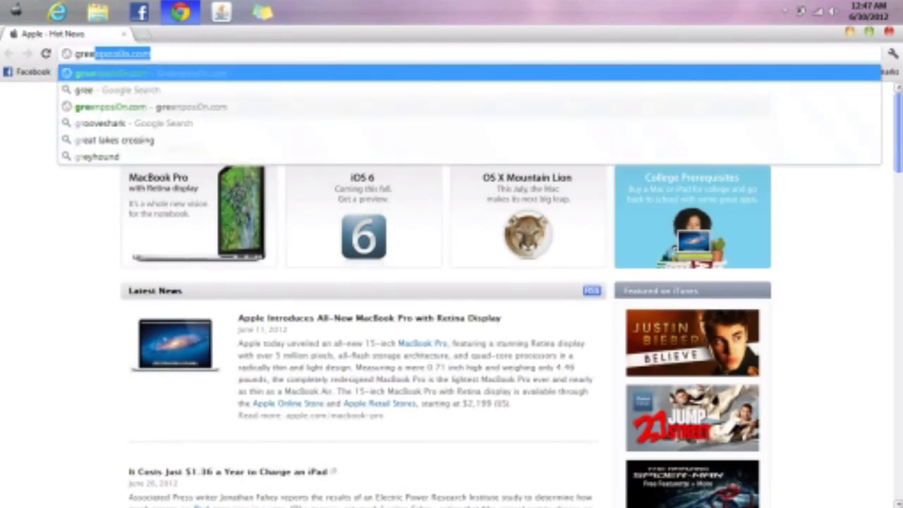
{"action": "type", "text": "pois"}
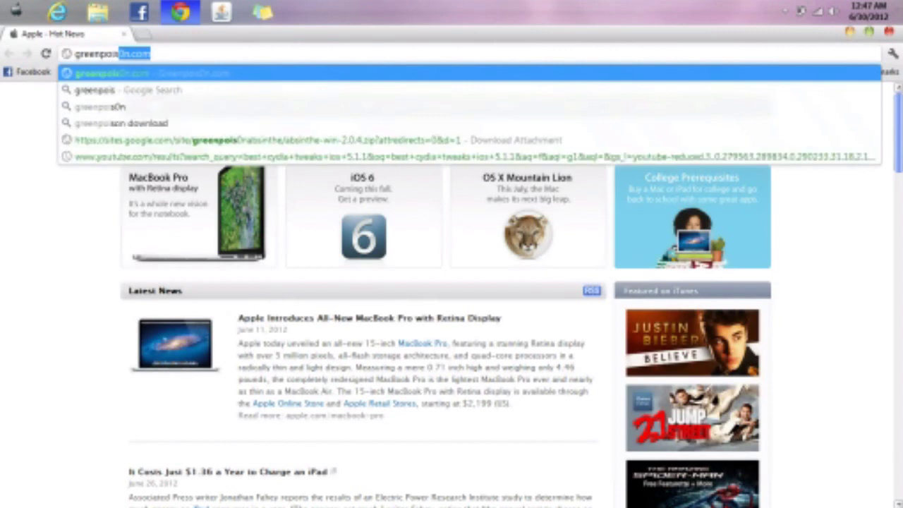
{"action": "type", "text": "0n.c"}
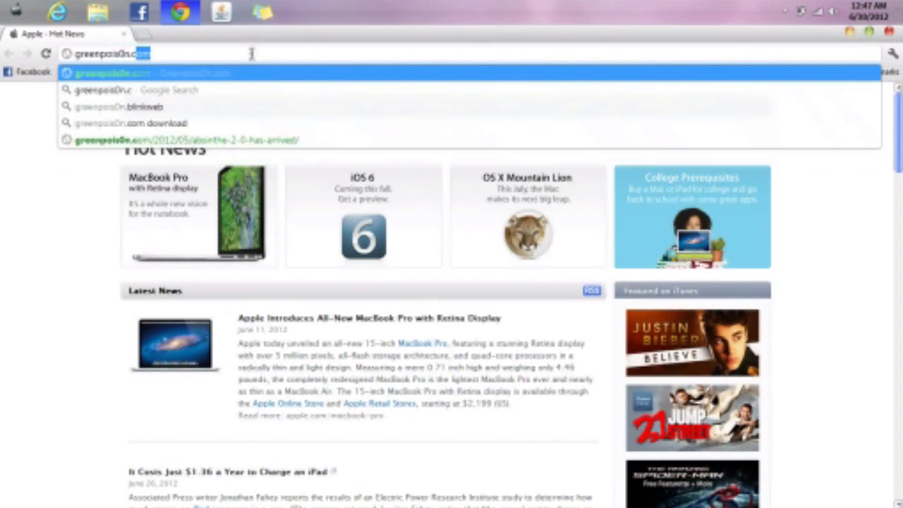
{"action": "type", "text": "om"}
{"action": "key", "text": "Return"}
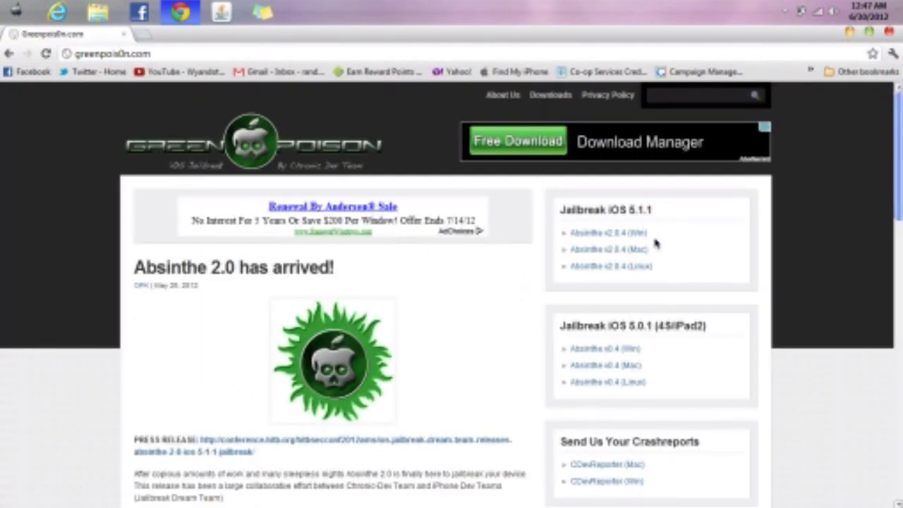
Step: Download Absinthe v2.0.4 (Win) as absinthe-win-2.0.4.zip and open the archive
{"action": "left_click_drag", "start_coordinate": [559, 210], "coordinate": [650, 204]}
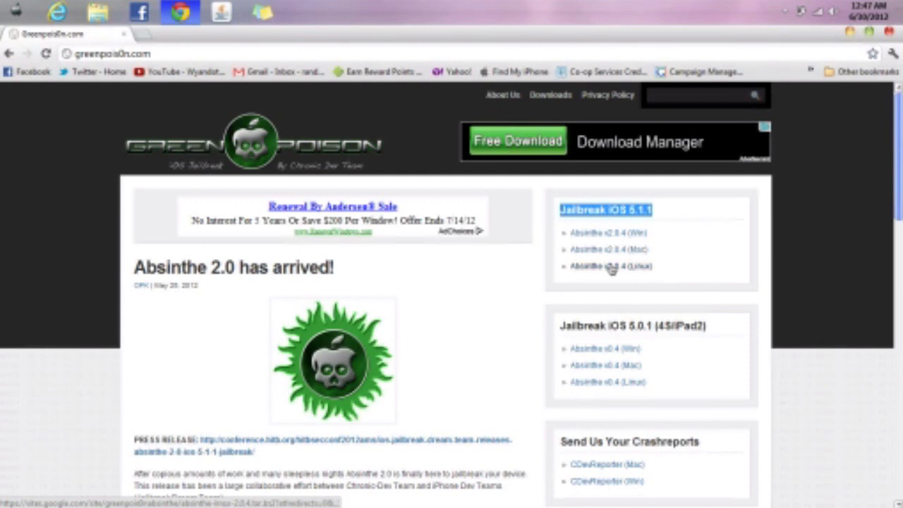
{"action": "left_click", "coordinate": [639, 235]}
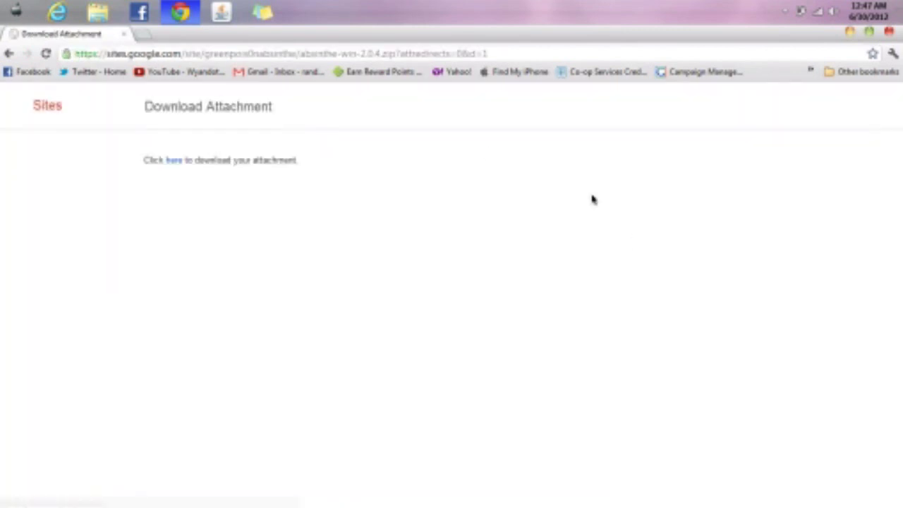
{"action": "left_click", "coordinate": [174, 161]}
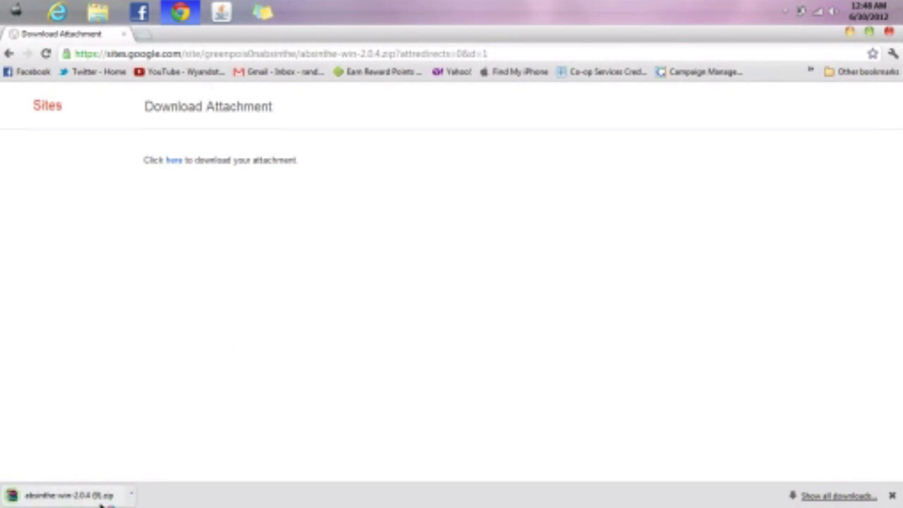
{"action": "left_click", "coordinate": [103, 499]}
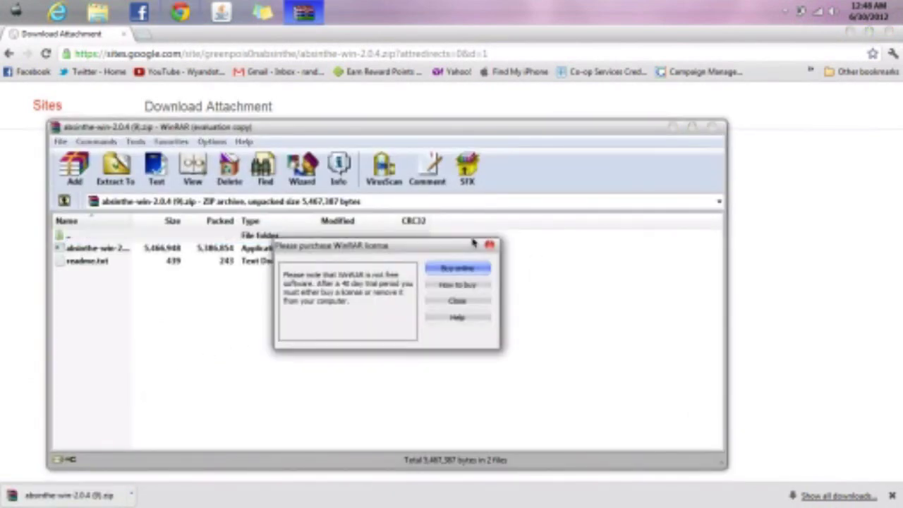
Step: Extract absinthe-win-2.0.4.exe from the zip into My Documents, then close WinRAR
{"action": "left_click", "coordinate": [489, 245]}
{"action": "left_click", "coordinate": [214, 249]}
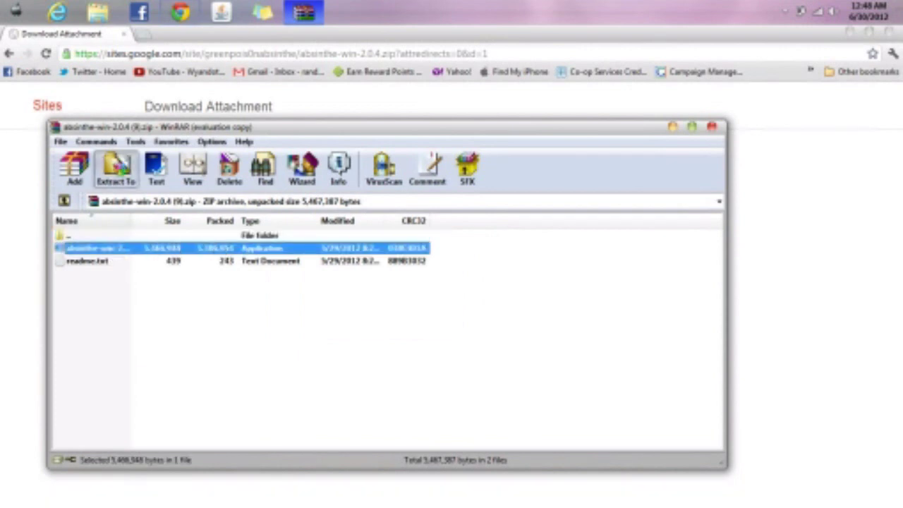
{"action": "left_click", "coordinate": [117, 170]}
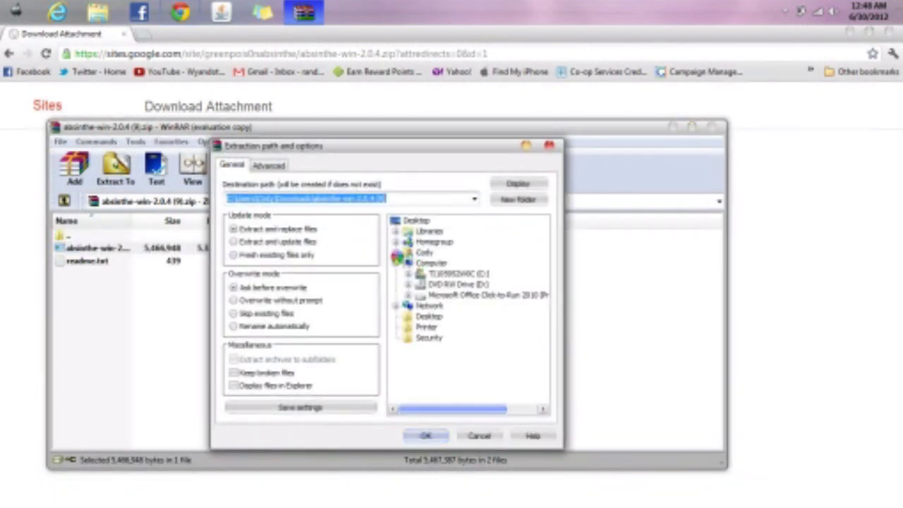
{"action": "left_click", "coordinate": [399, 254]}
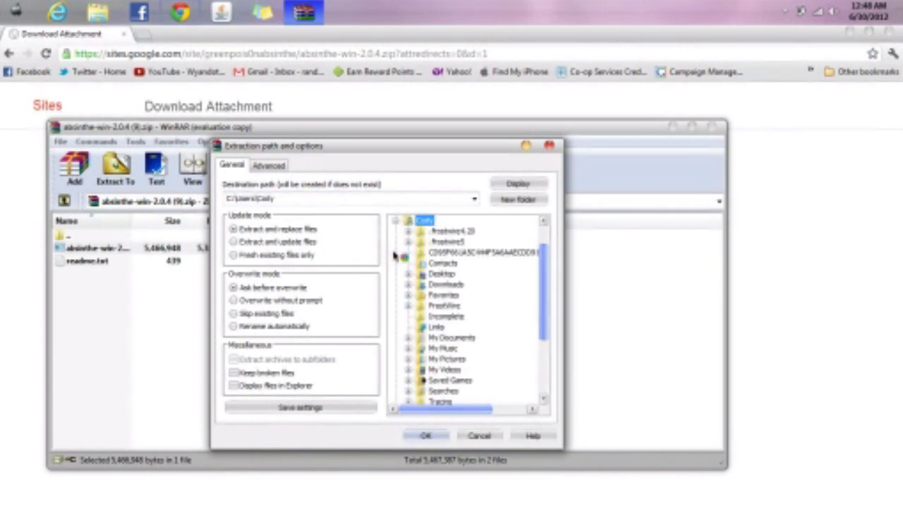
{"action": "left_click", "coordinate": [453, 338]}
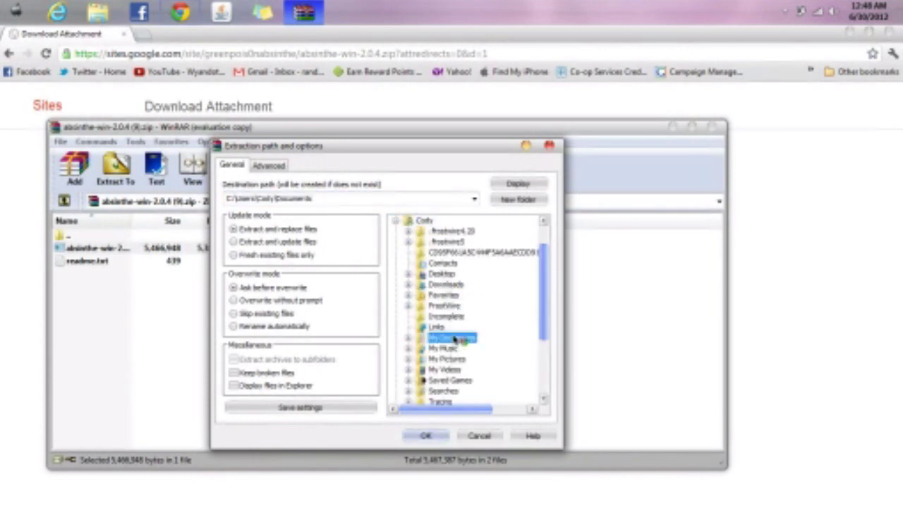
{"action": "left_click", "coordinate": [426, 437]}
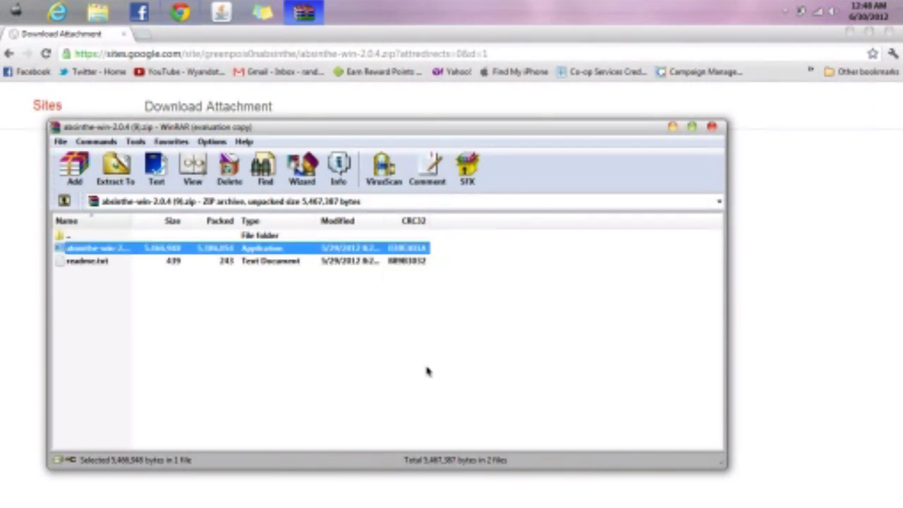
{"action": "left_click", "coordinate": [713, 127]}
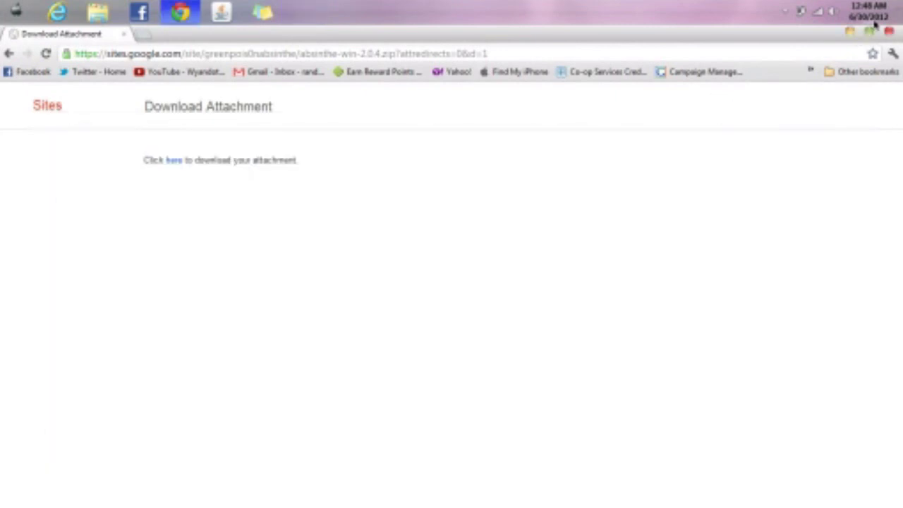
Step: Close Chrome and open the Properties of absinthe-win-2.0.4 in the Documents library
{"action": "left_click", "coordinate": [887, 34]}
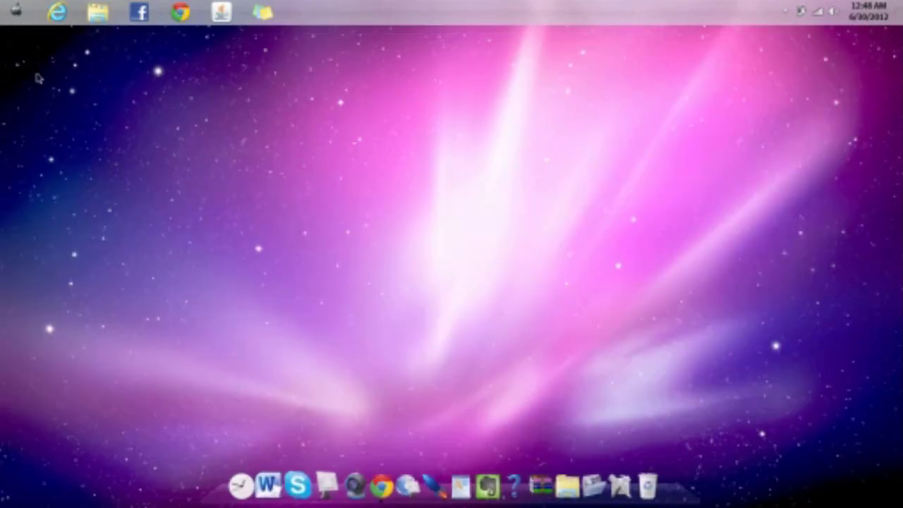
{"action": "left_click", "coordinate": [98, 12]}
{"action": "double_click", "coordinate": [302, 165]}
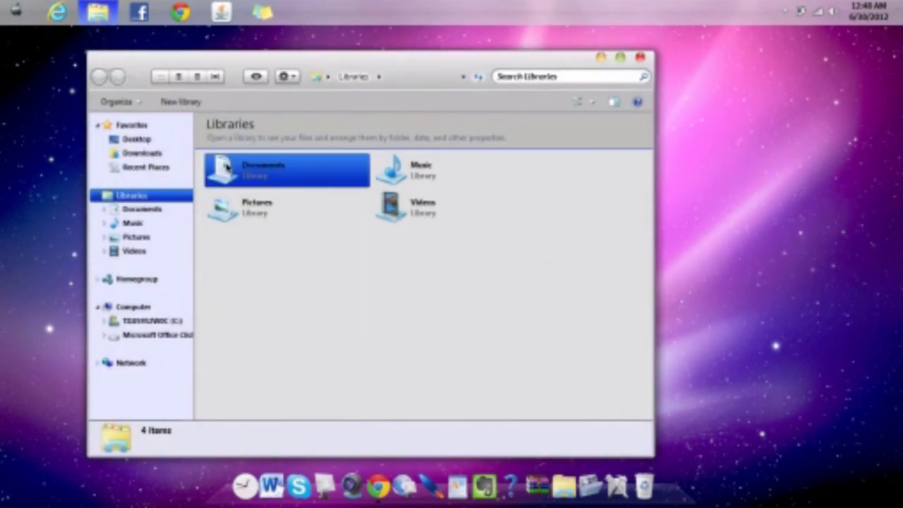
{"action": "left_click", "coordinate": [295, 247]}
{"action": "left_click", "coordinate": [256, 302]}
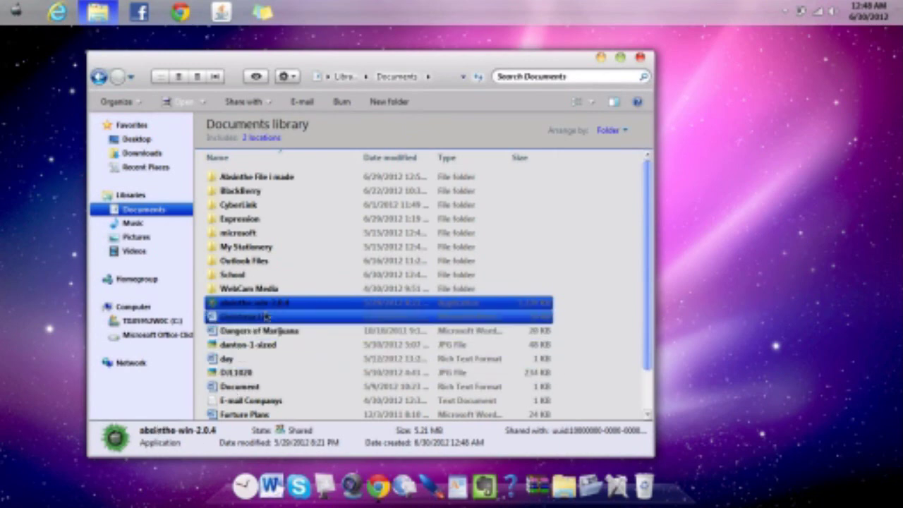
{"action": "right_click", "coordinate": [269, 304]}
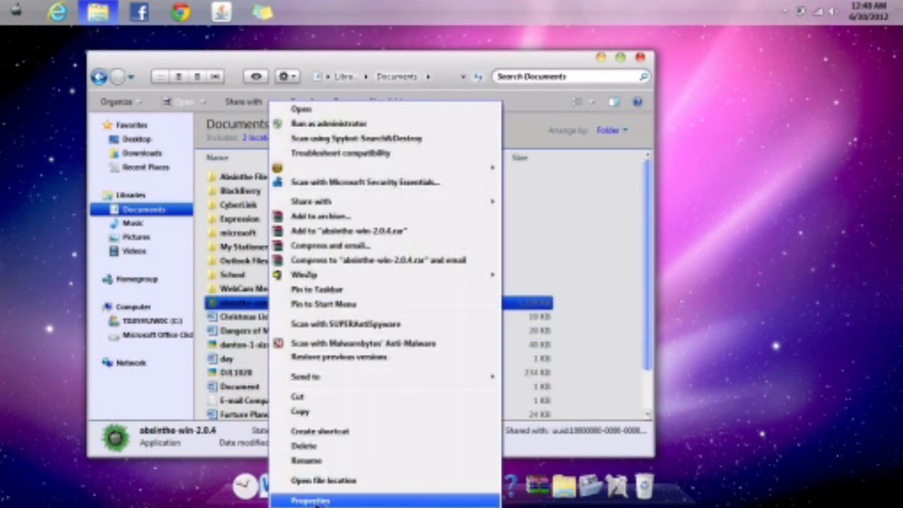
{"action": "left_click", "coordinate": [311, 500]}
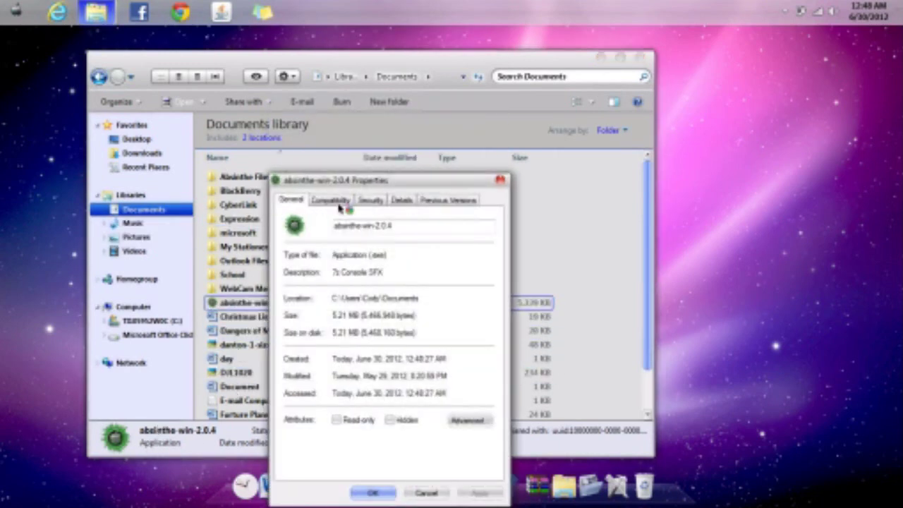
Step: Enable Windows XP (Service Pack 3) compatibility mode and Run as administrator, then save
{"action": "left_click", "coordinate": [345, 201]}
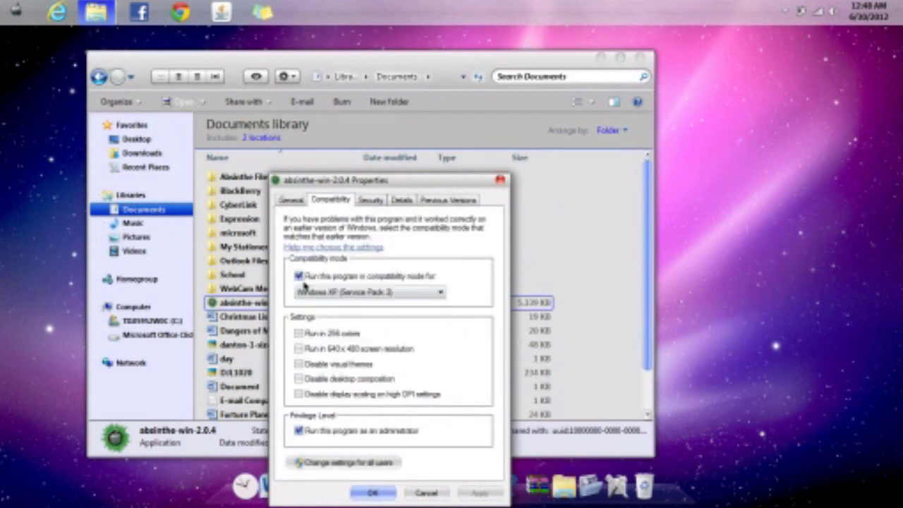
{"action": "left_click", "coordinate": [299, 276]}
{"action": "left_click", "coordinate": [304, 435]}
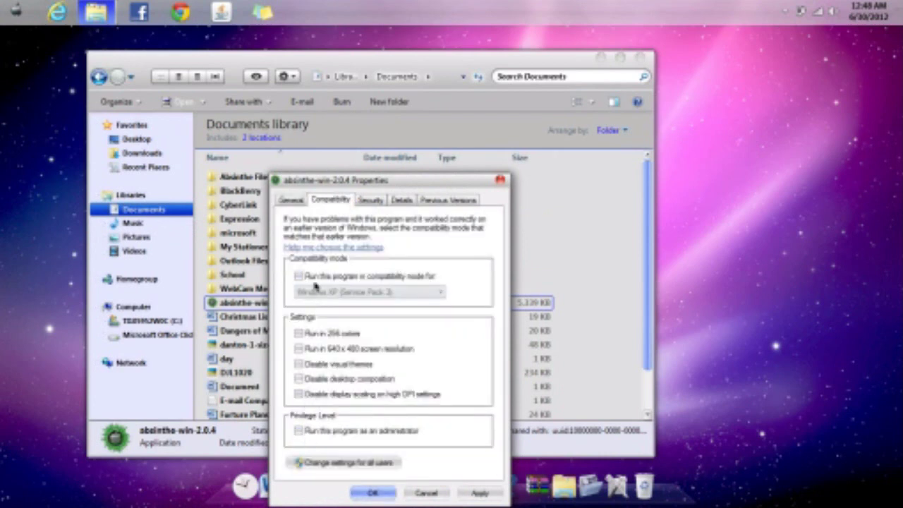
{"action": "left_click", "coordinate": [305, 278]}
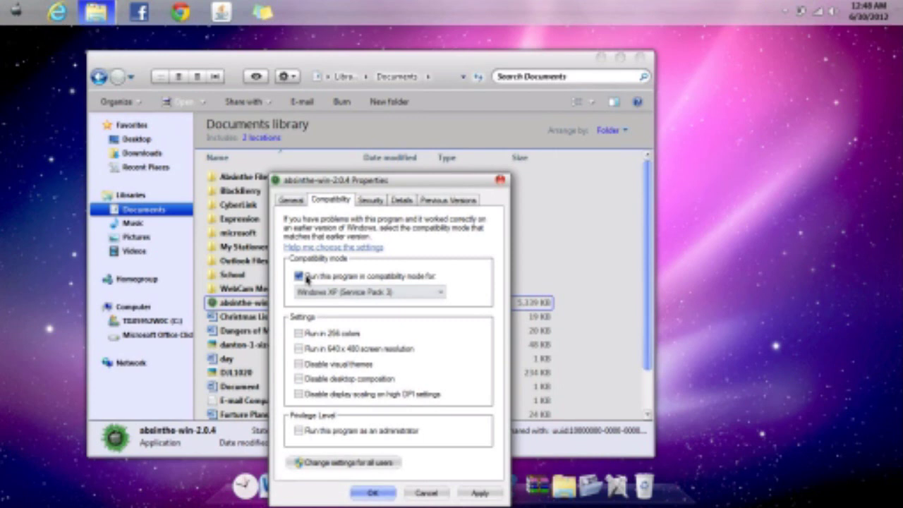
{"action": "left_click", "coordinate": [305, 279]}
{"action": "left_click", "coordinate": [306, 278]}
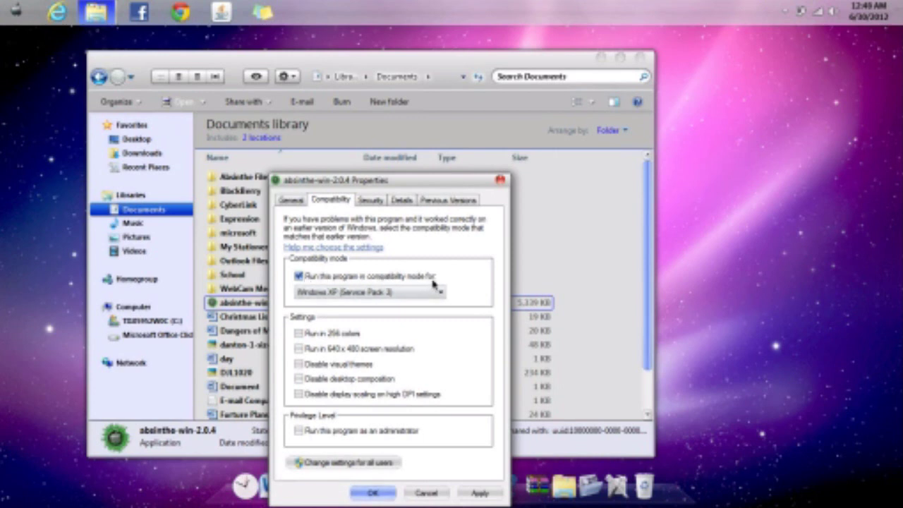
{"action": "left_click", "coordinate": [361, 294]}
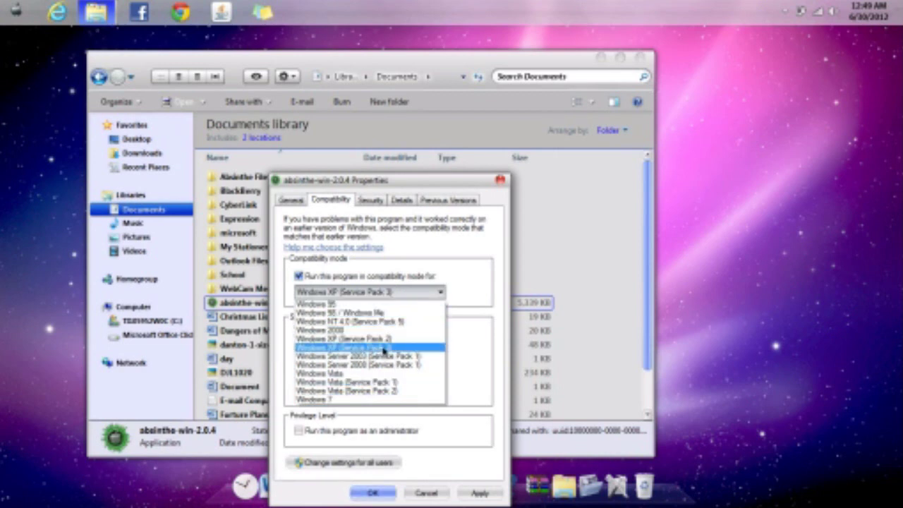
{"action": "left_click", "coordinate": [391, 351]}
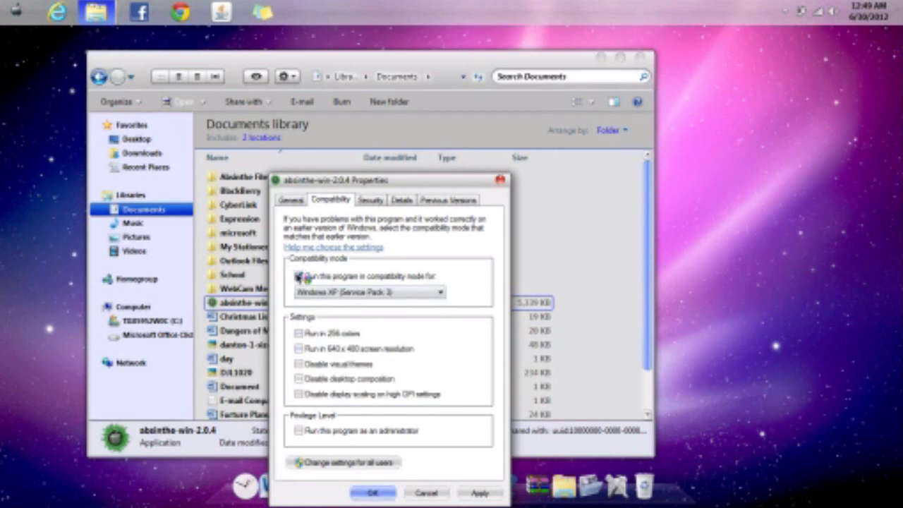
{"action": "left_click", "coordinate": [298, 431]}
{"action": "left_click", "coordinate": [381, 493]}
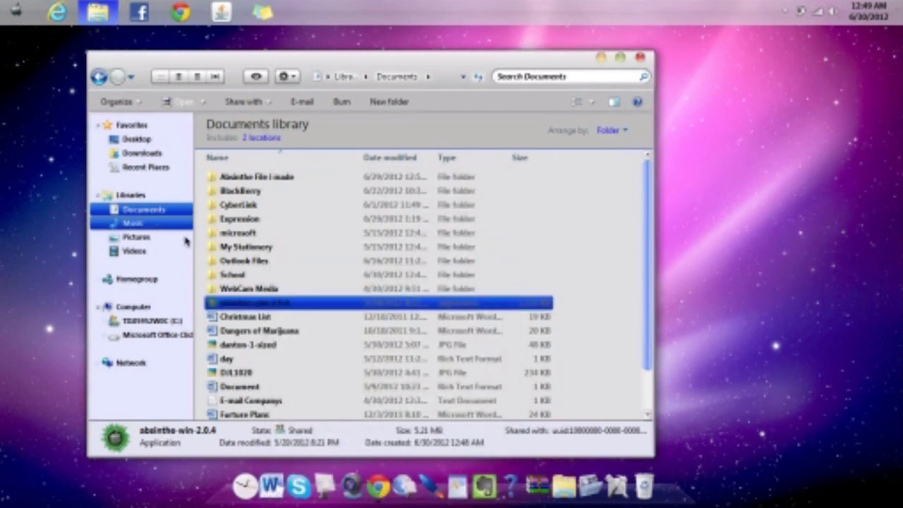
Step: Run the absinthe-win-2.0.4 self-extractor to unpack it into Documents
{"action": "double_click", "coordinate": [262, 303]}
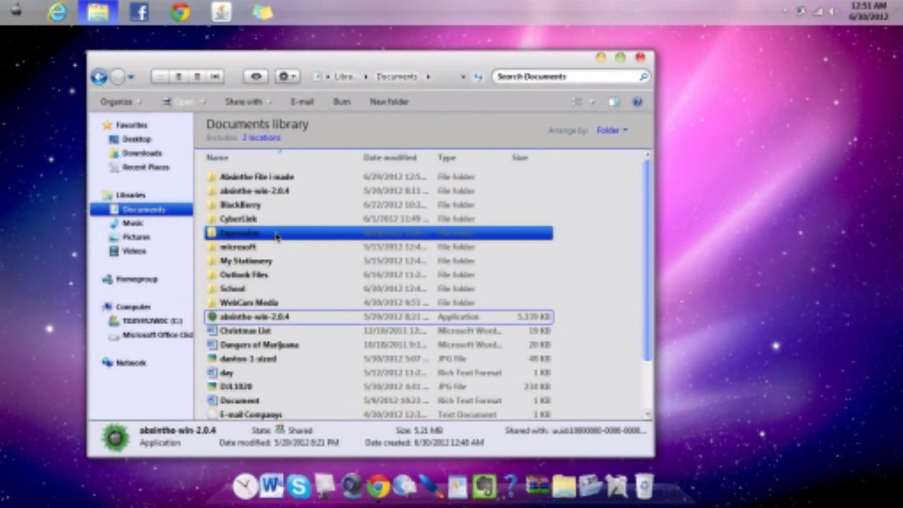
Step: Open the absinthe-win-2.0.4 folder and run the absinthe application inside it
{"action": "left_click", "coordinate": [255, 192]}
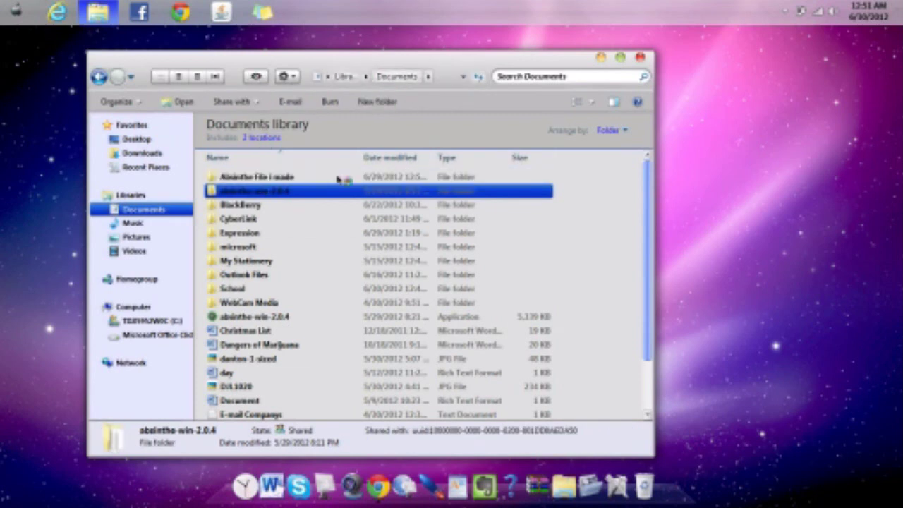
{"action": "left_click", "coordinate": [227, 319]}
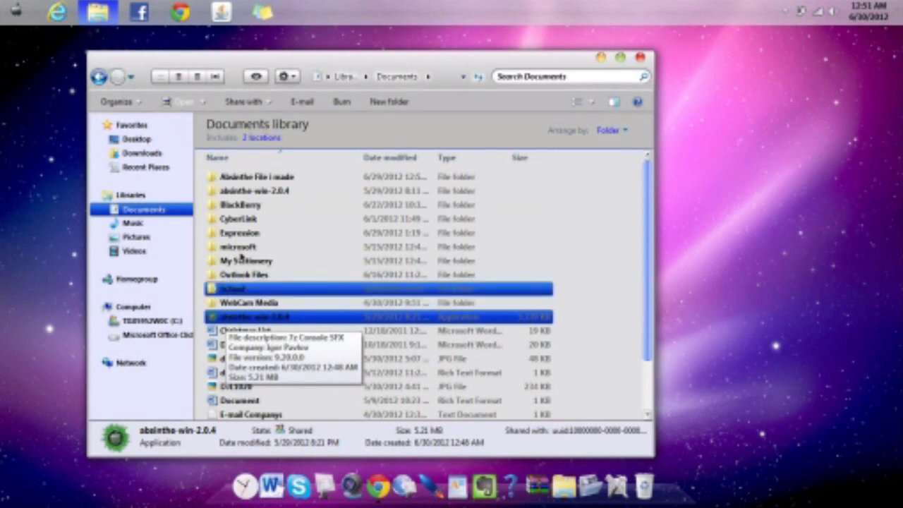
{"action": "double_click", "coordinate": [258, 195]}
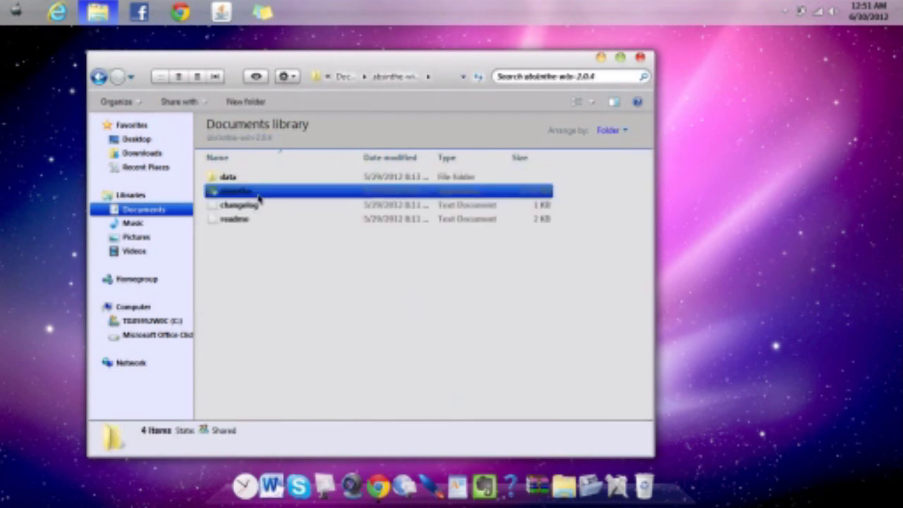
{"action": "left_click", "coordinate": [259, 197]}
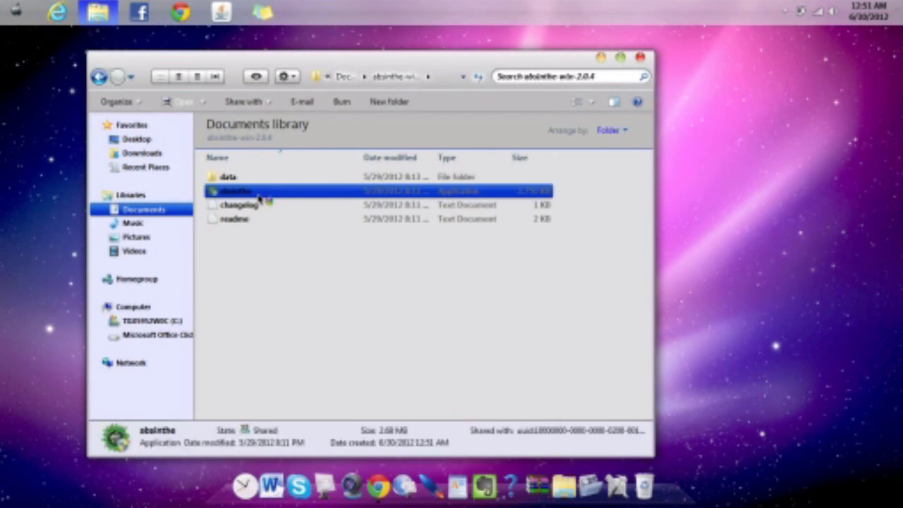
{"action": "double_click", "coordinate": [259, 199]}
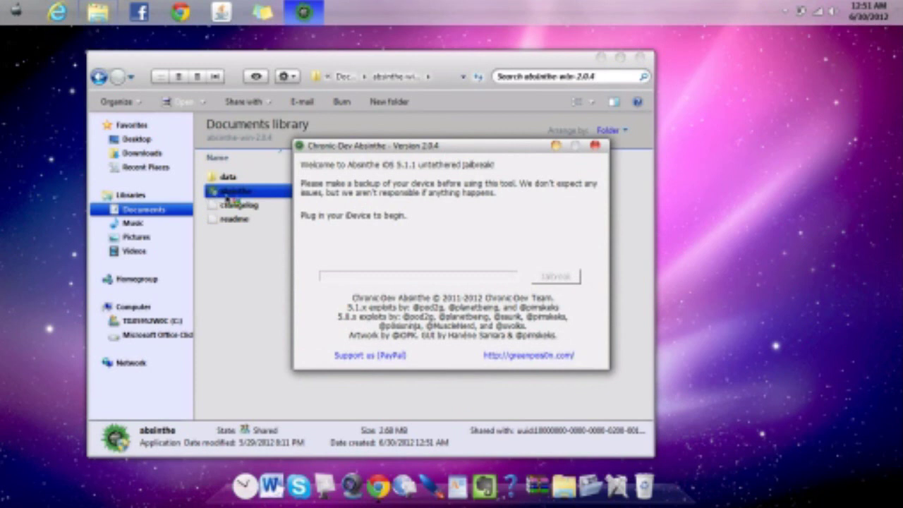
Step: Close the Documents library window, leaving the Absinthe 2.0.4 window open
{"action": "left_click", "coordinate": [639, 58]}
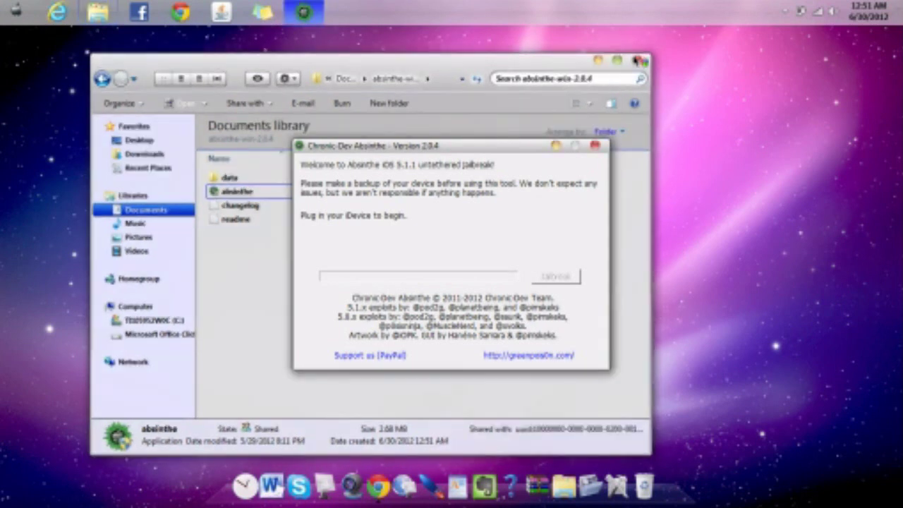